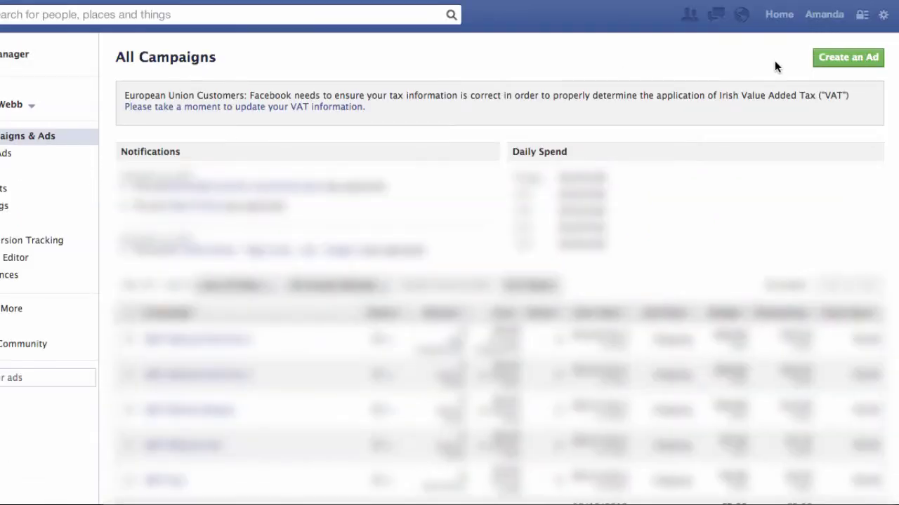
Create a Page Likes ad and select We Teach Social as the page to promote
left_click(830, 61)
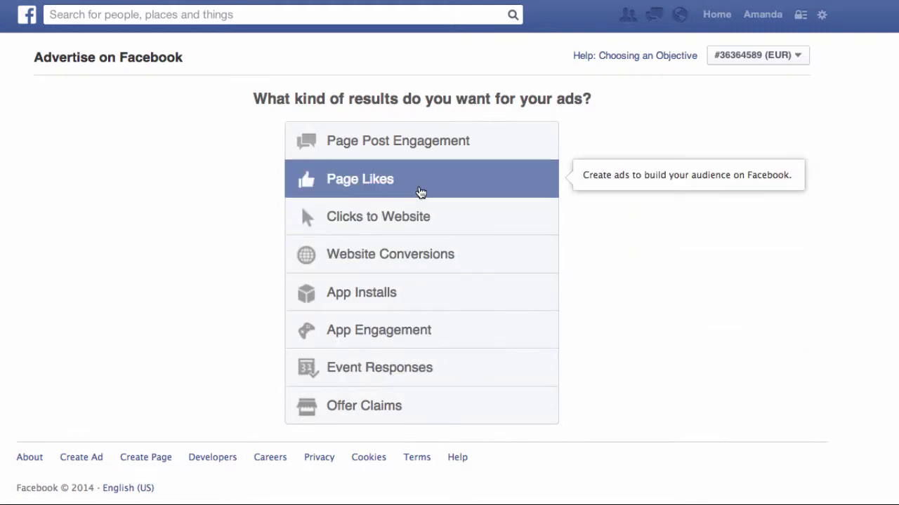
left_click(419, 181)
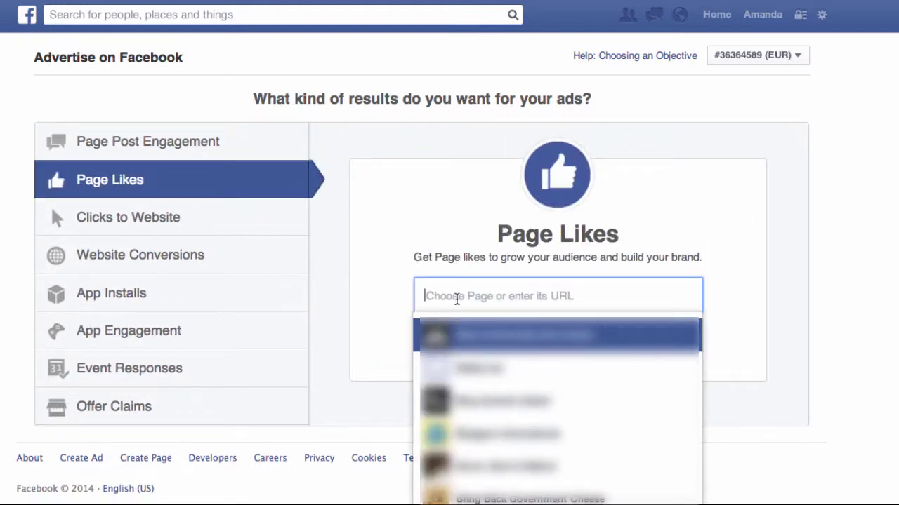
type("We Teac")
left_click(483, 340)
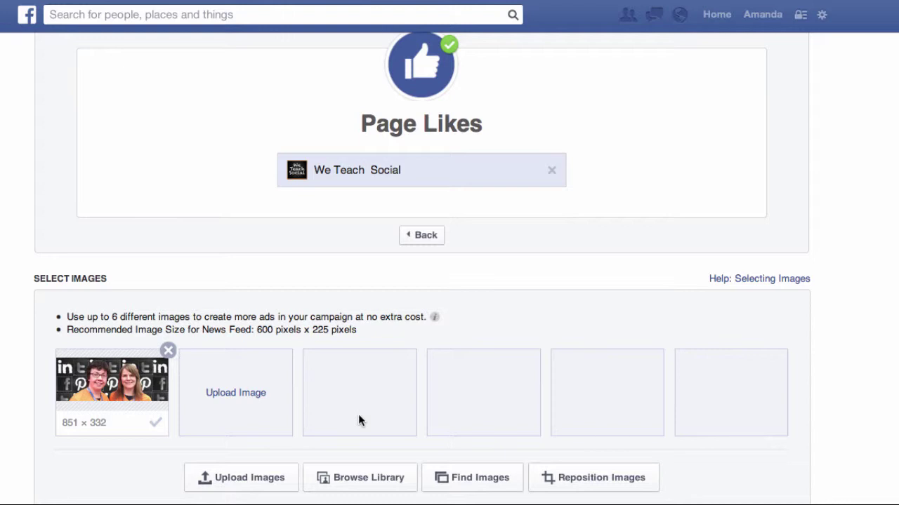
scroll(358, 420, "down", 2)
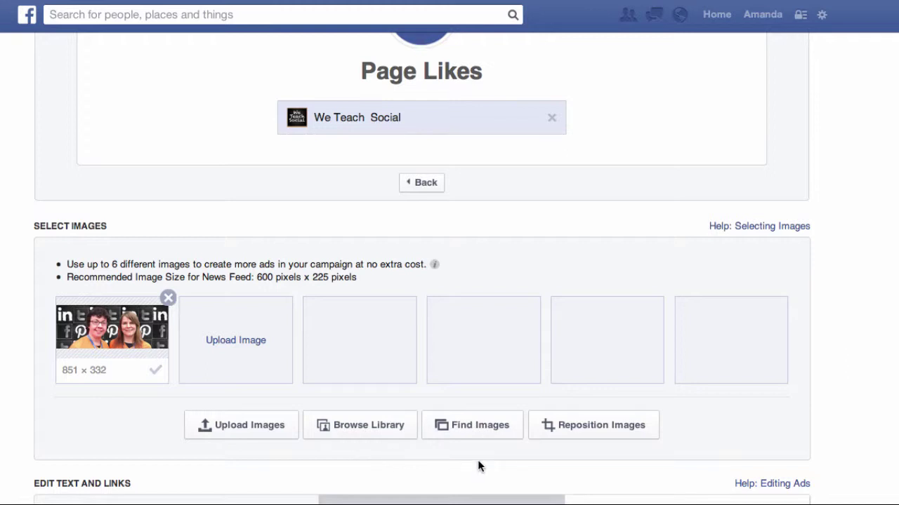
left_click(480, 426)
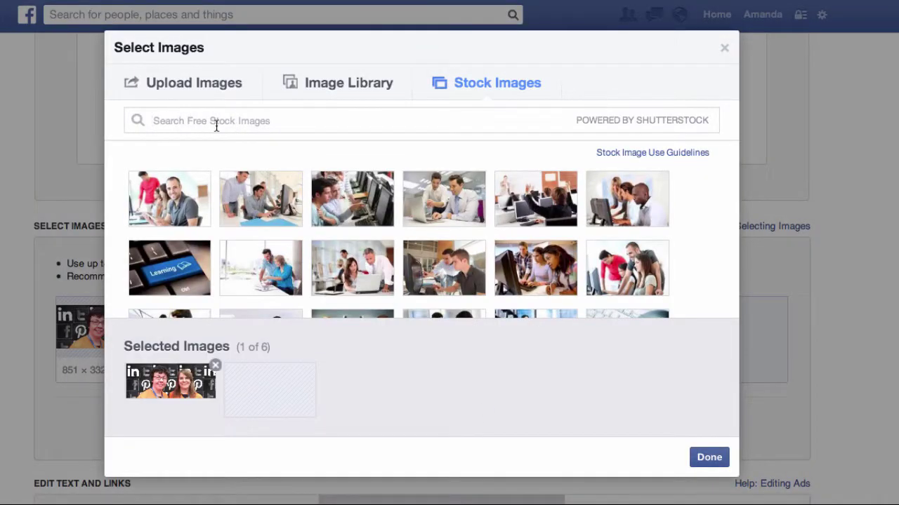
left_click(217, 124)
type("facebook")
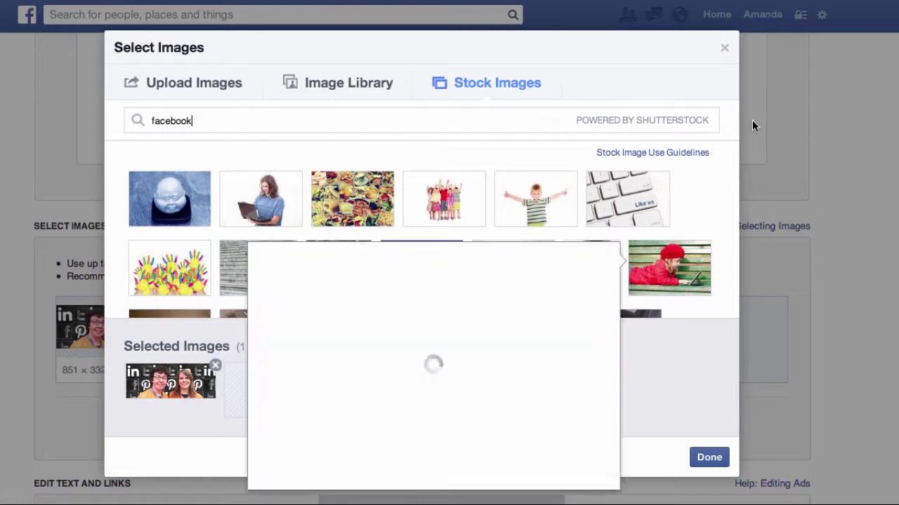
left_click(724, 47)
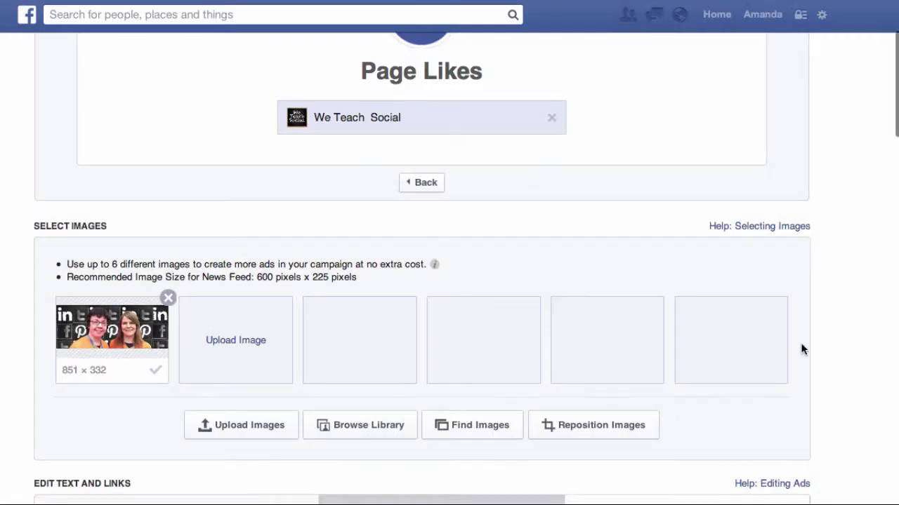
Change the ad headline to 'Win A Facebook Biz Course'
scroll(800, 342, "down", 5)
scroll(802, 344, "down", 4)
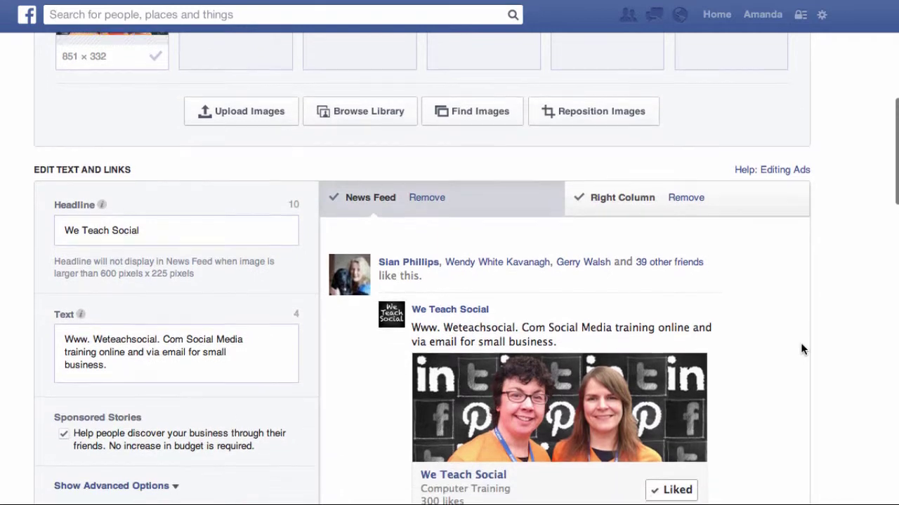
scroll(801, 342, "down", 2)
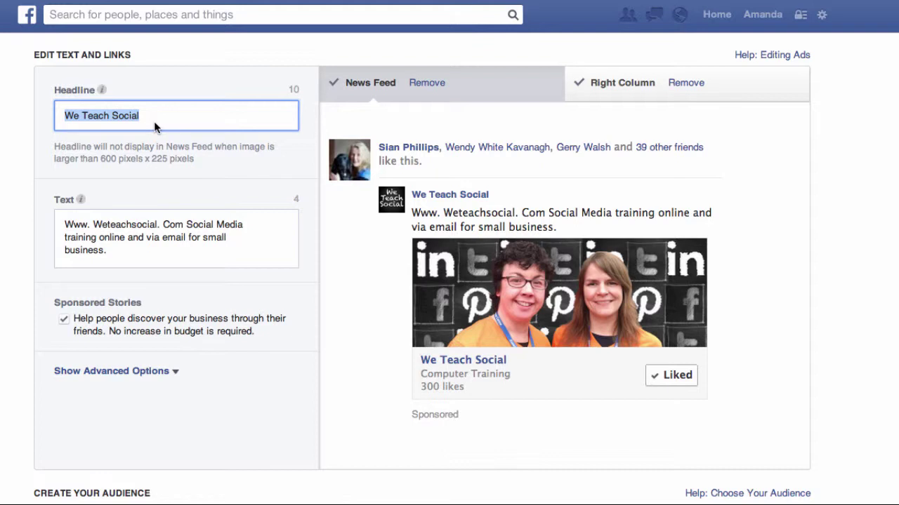
type("Win A Facebook Biz Course")
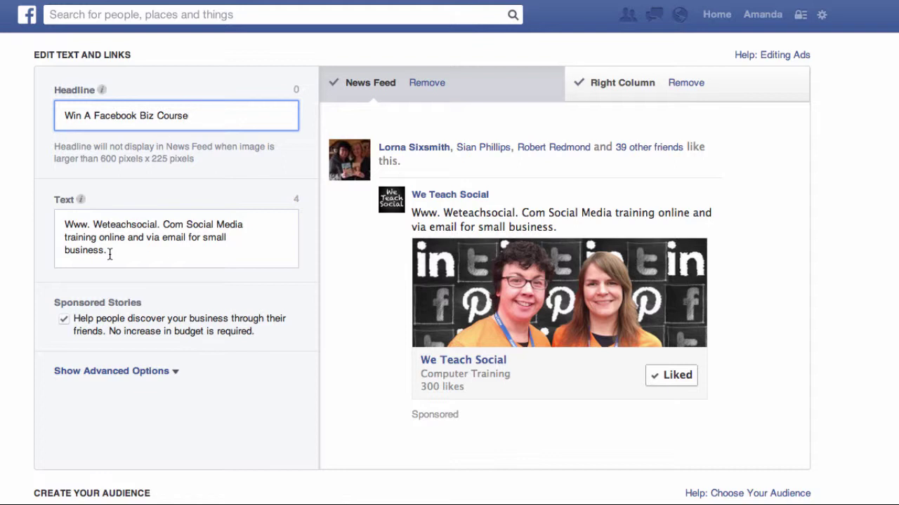
Replace the ad text with the competition message and turn off Sponsored Stories
left_click_drag(110, 253, 32, 217)
key("BackSpace")
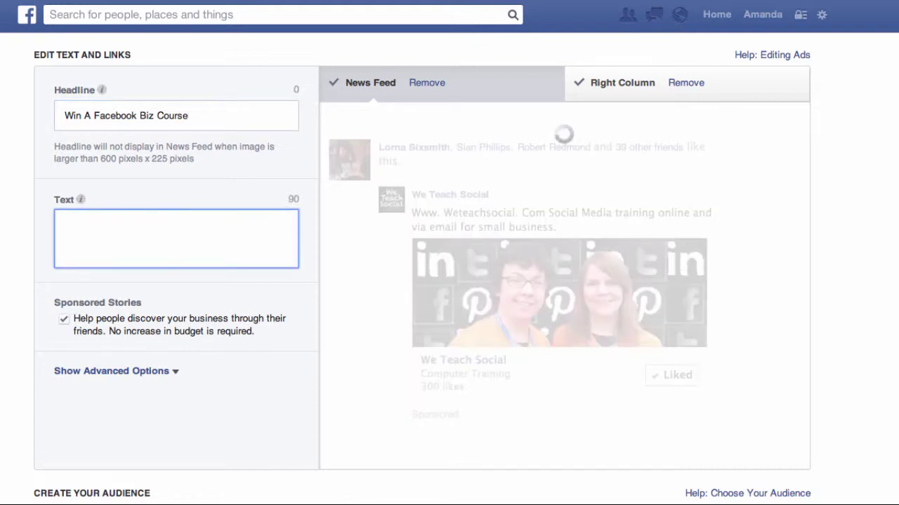
type("Small Biz Owners, enter our competition for a chance to win a free Social Media course")
left_click(109, 333)
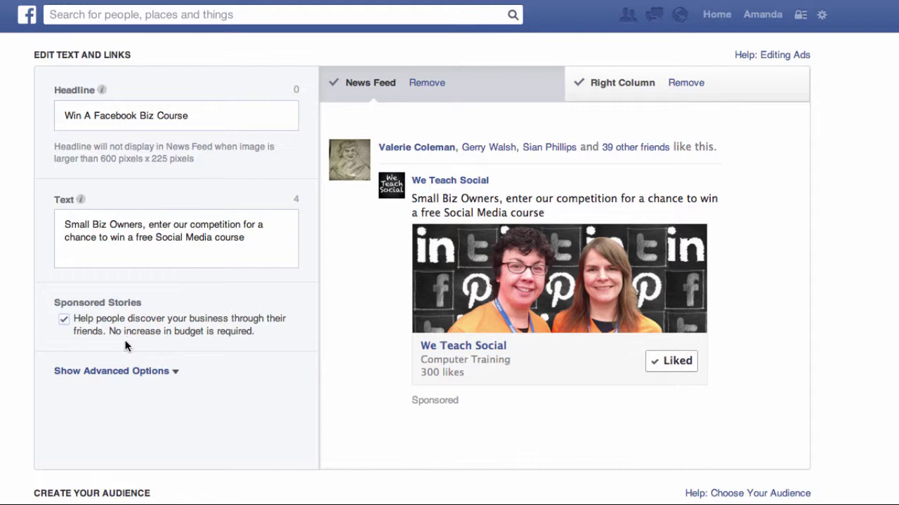
left_click(64, 320)
Set the advanced Landing View option to Courses
left_click(133, 372)
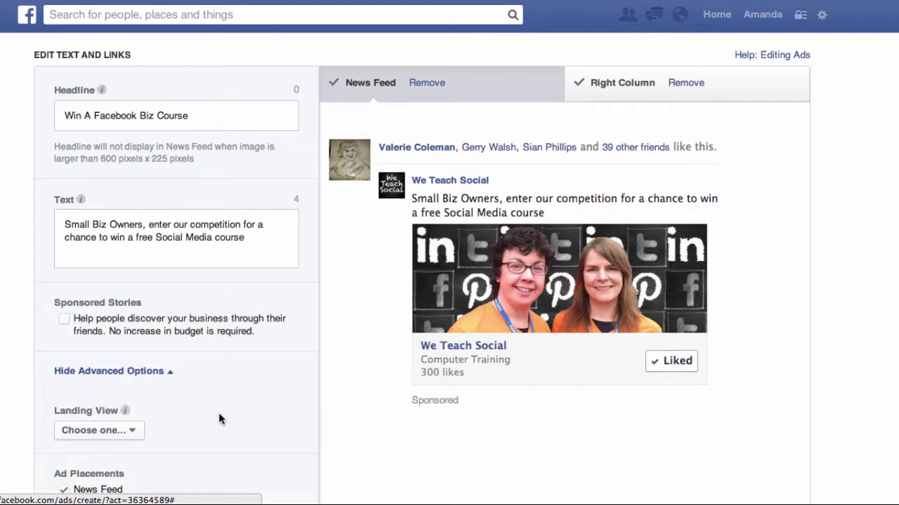
scroll(225, 419, "down", 2)
scroll(222, 419, "down", 2)
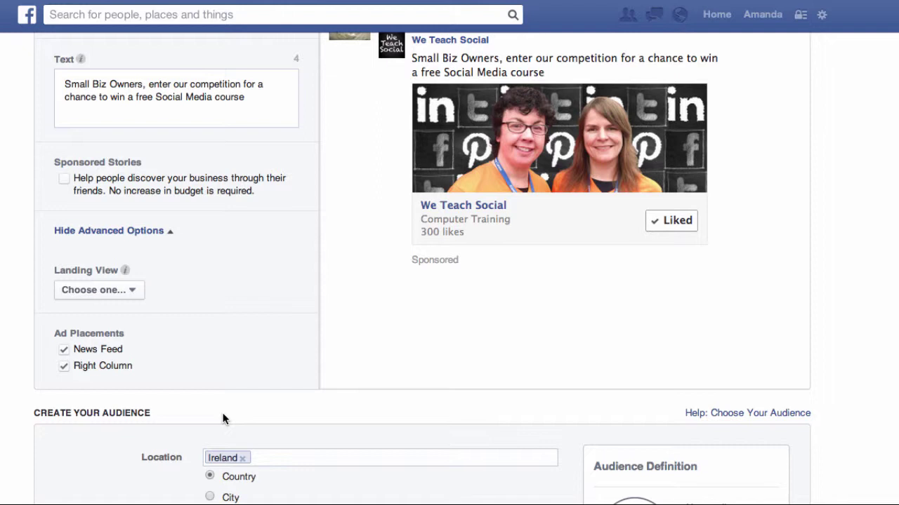
left_click(134, 290)
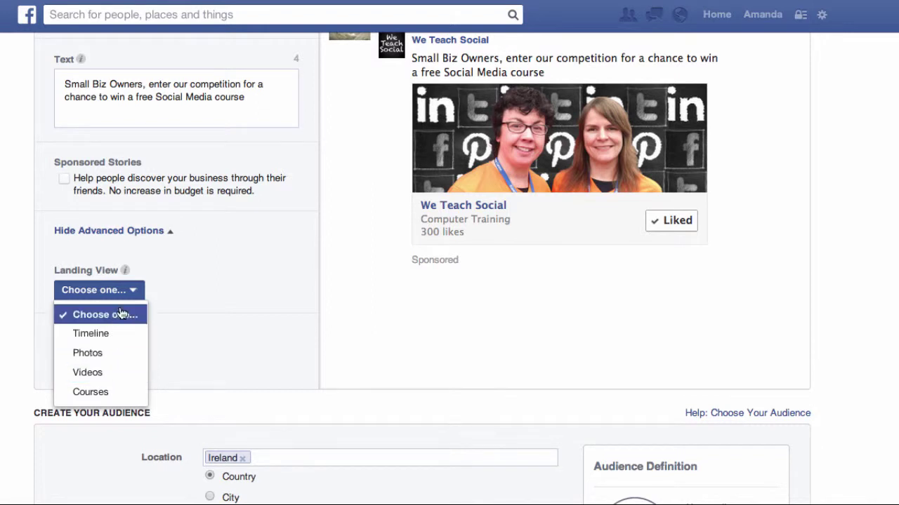
left_click(89, 392)
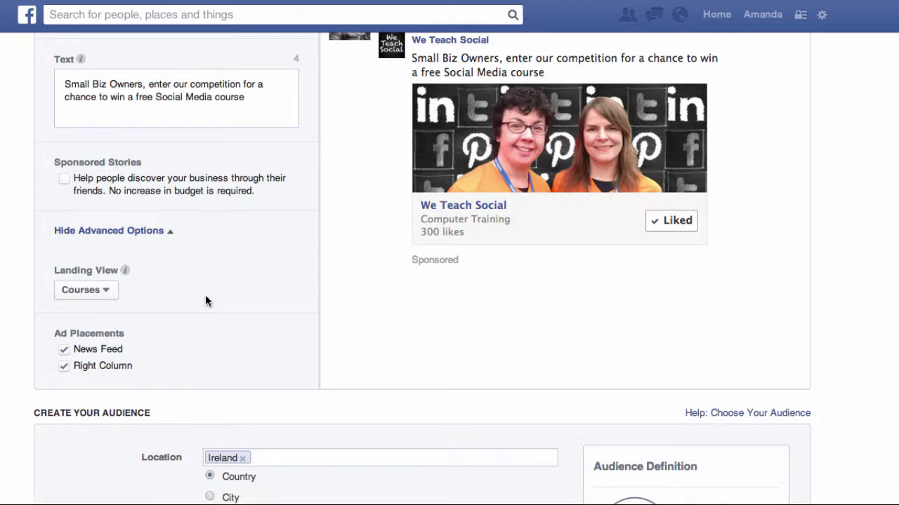
Keep both Right Column and News Feed placements and preview each ad version
scroll(160, 323, "up", 2)
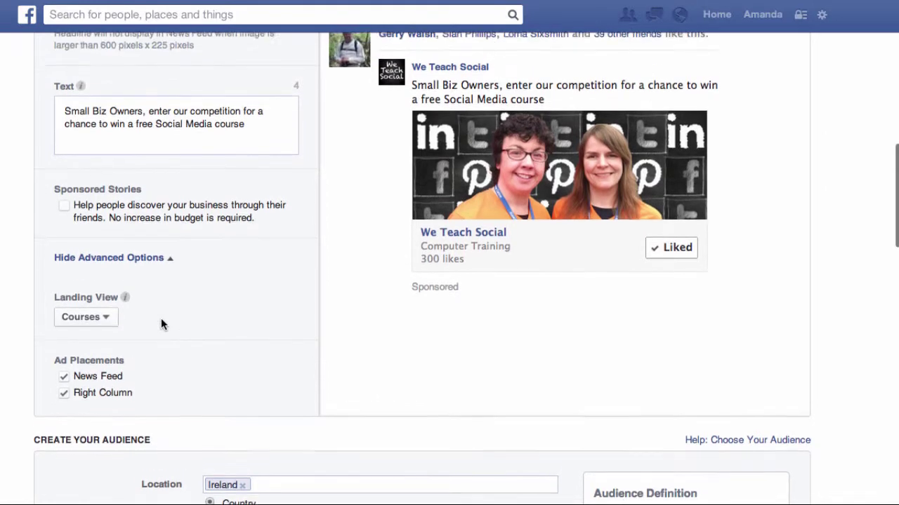
scroll(161, 325, "up", 2)
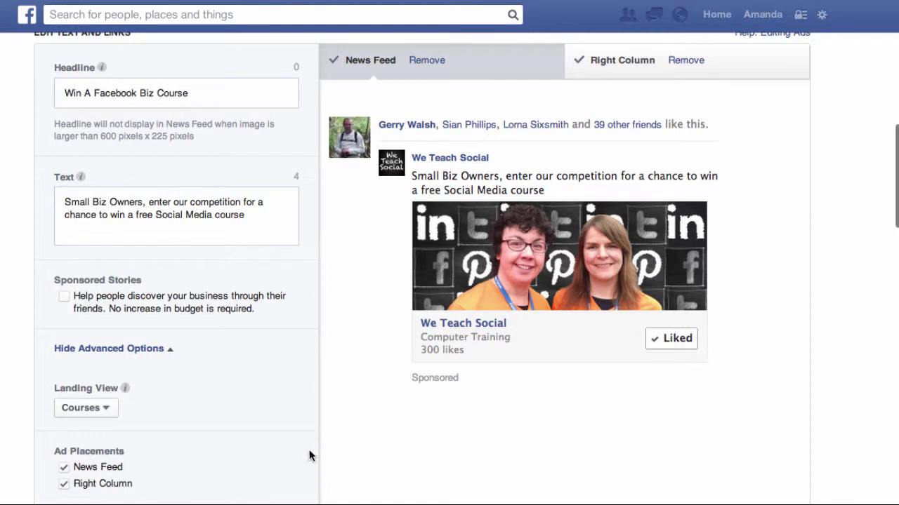
left_click(64, 484)
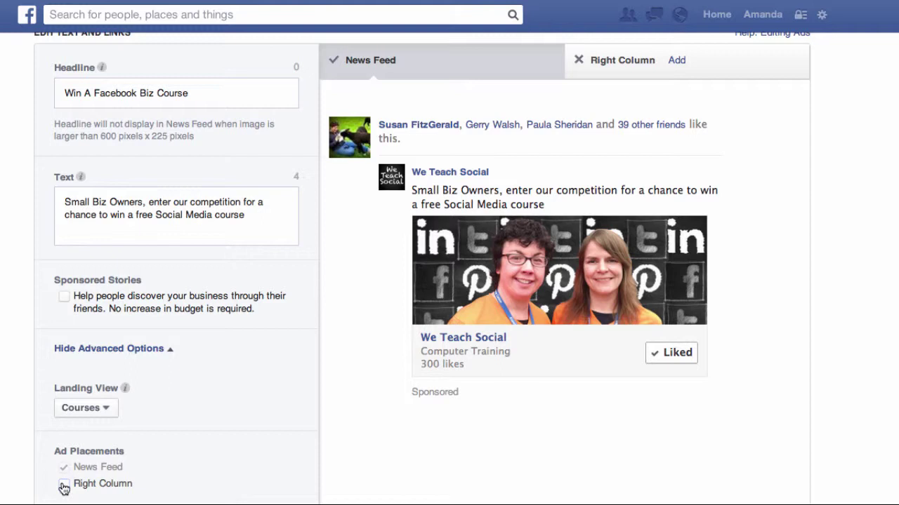
left_click(63, 488)
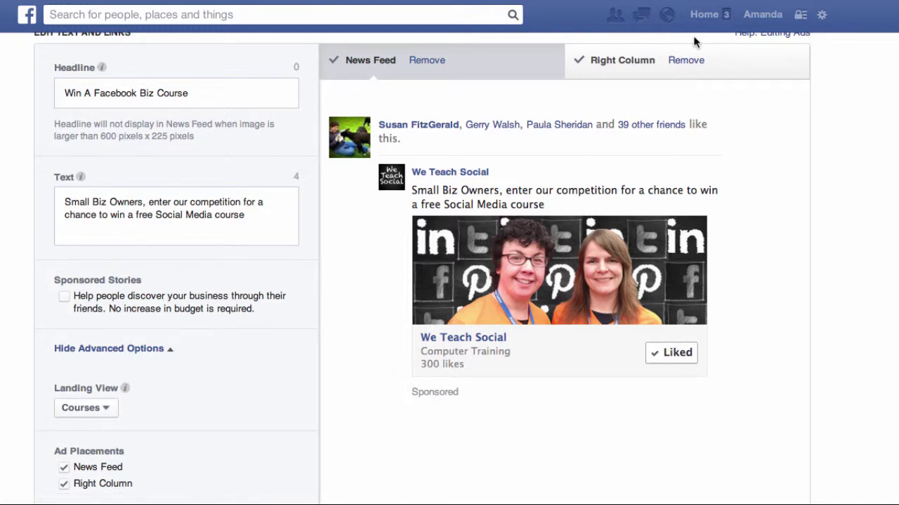
left_click(628, 62)
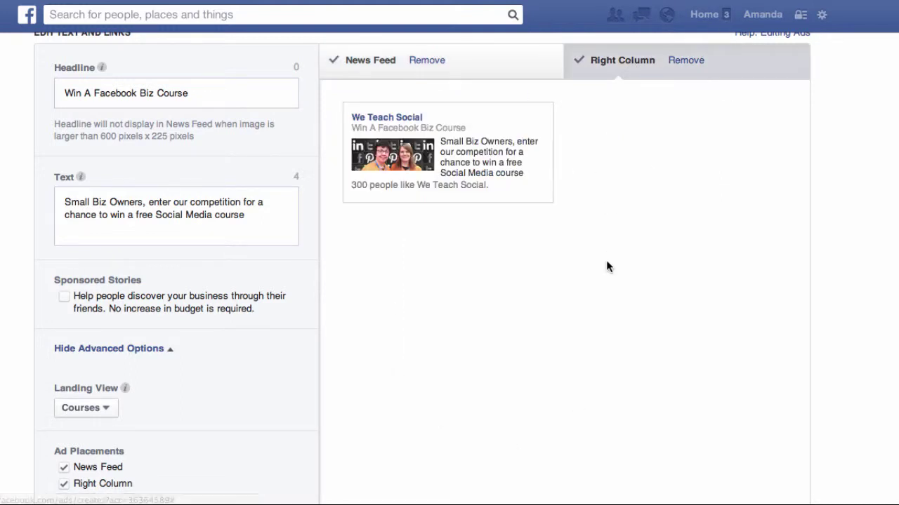
left_click(478, 65)
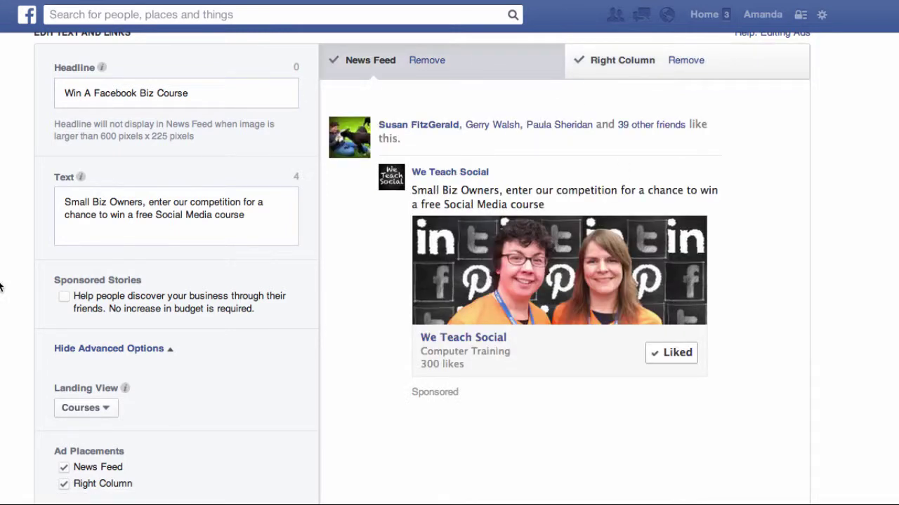
scroll(1, 287, "down", 6)
scroll(1, 286, "down", 3)
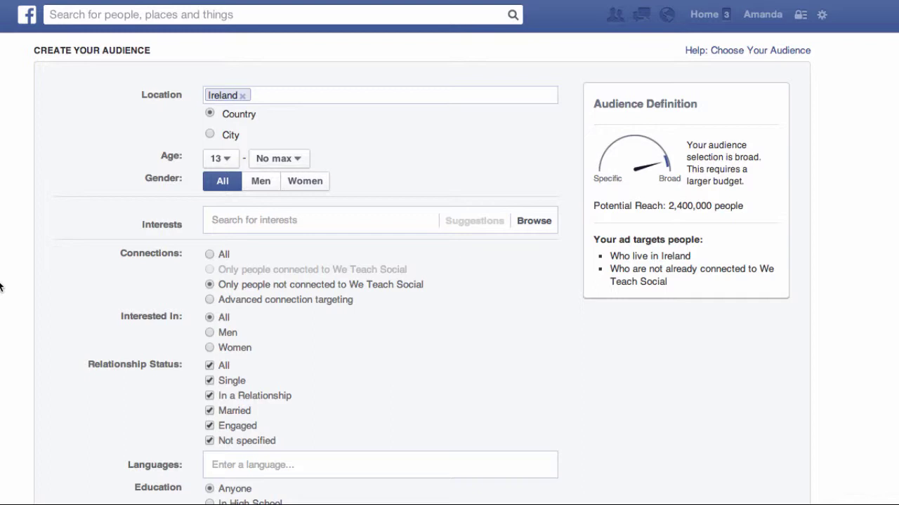
Add United Kingdom to the target locations and set the minimum age to 21
left_click(274, 95)
type("United")
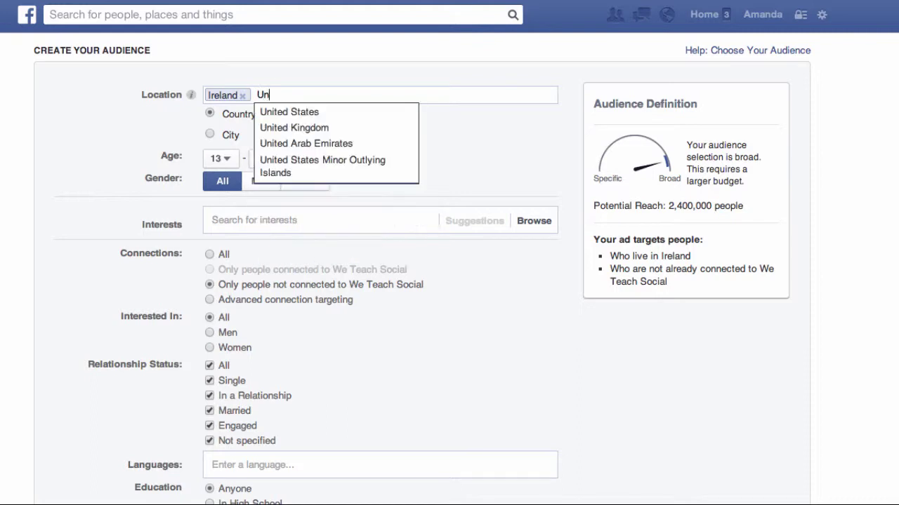
left_click(288, 127)
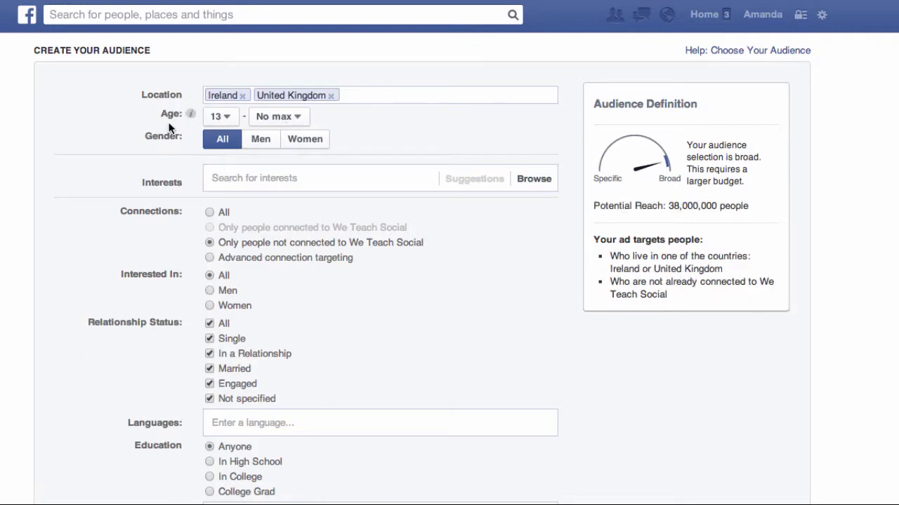
left_click(228, 122)
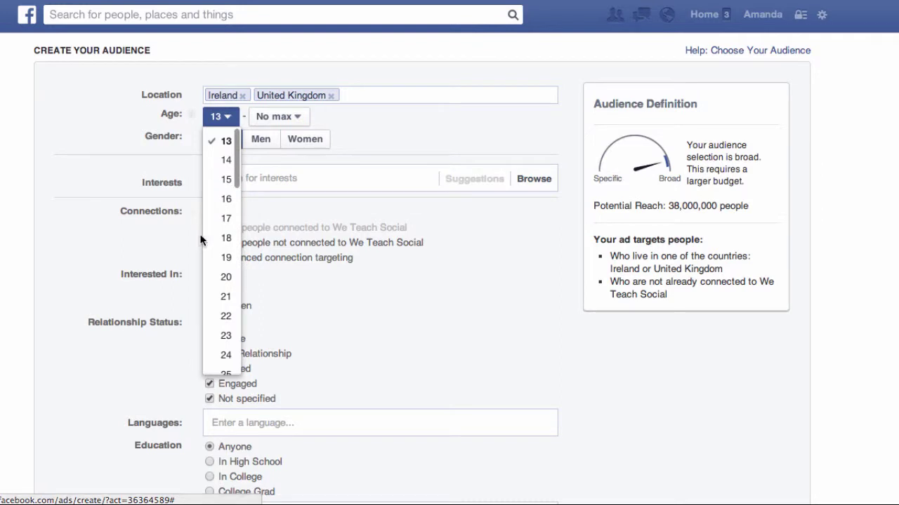
left_click(217, 298)
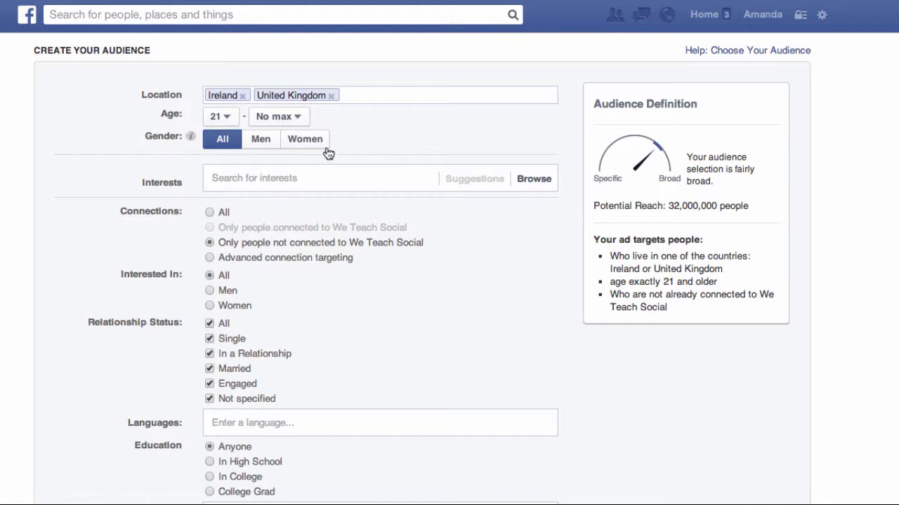
Add Social media marketing from Business and industry > Online to the targeted interests
left_click(285, 175)
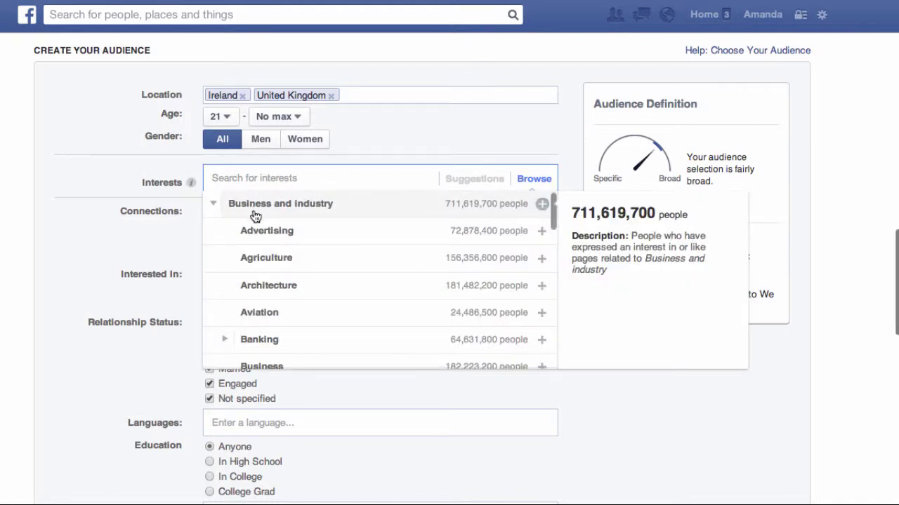
scroll(278, 297, "down", 5)
scroll(279, 299, "down", 5)
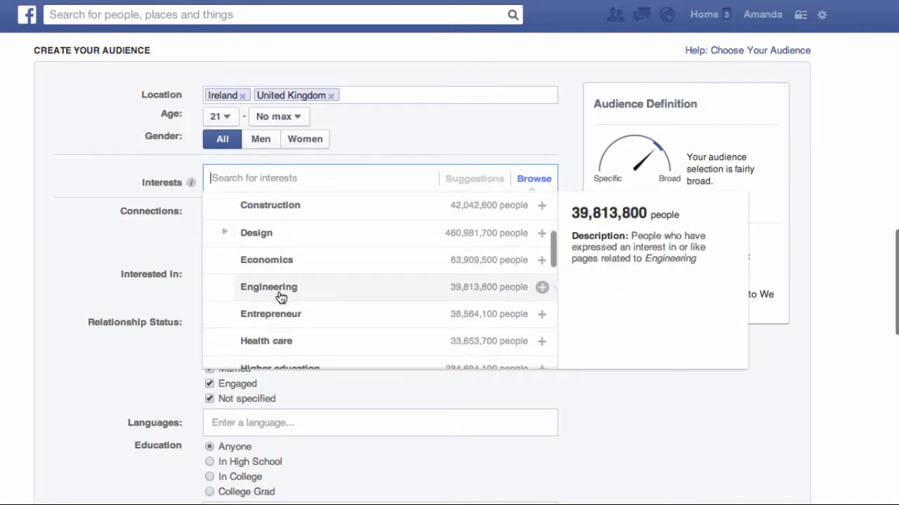
scroll(280, 298, "down", 3)
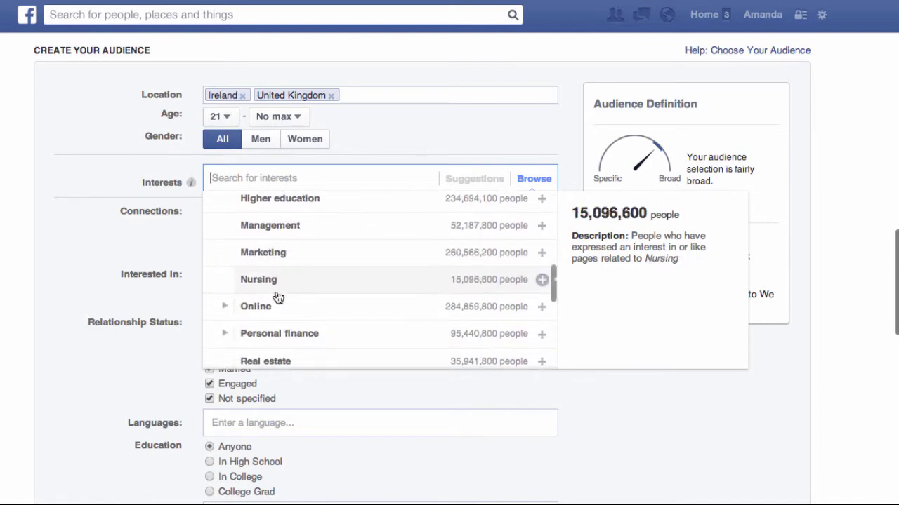
left_click(224, 308)
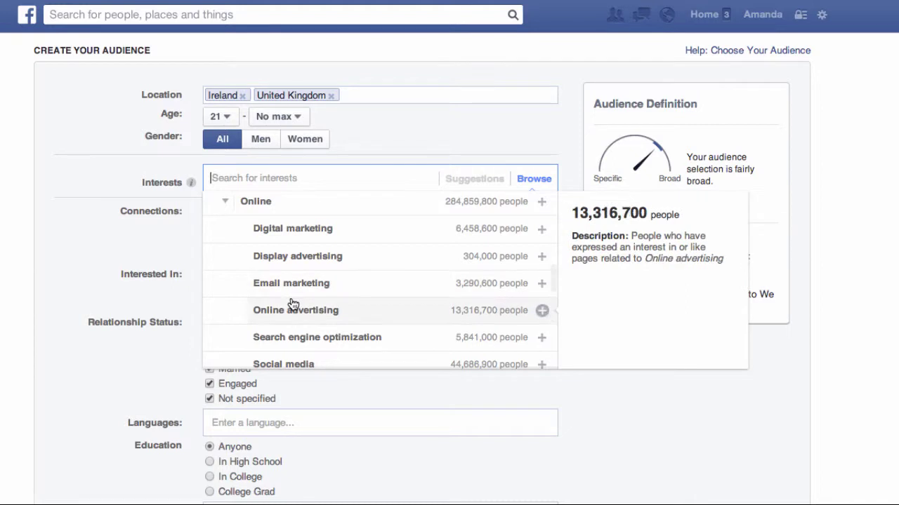
scroll(291, 304, "down", 1)
scroll(292, 303, "down", 2)
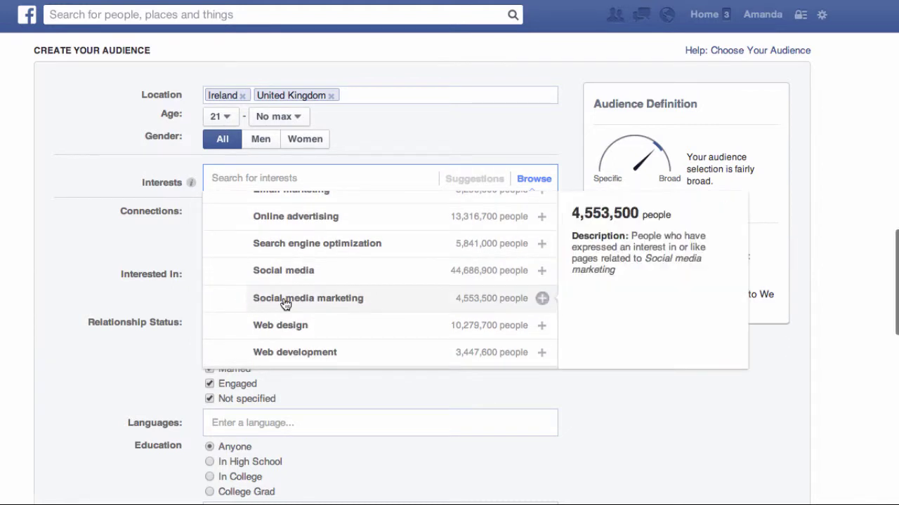
left_click(542, 299)
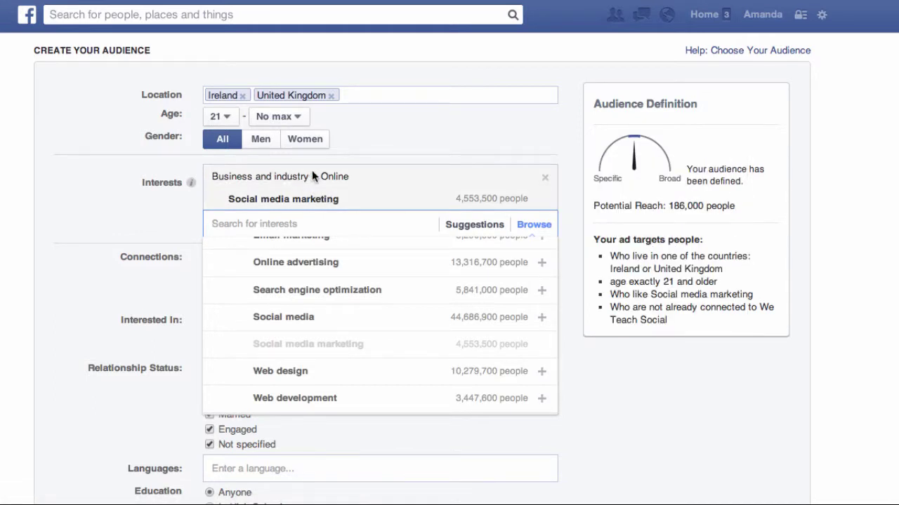
mouse_move(248, 199)
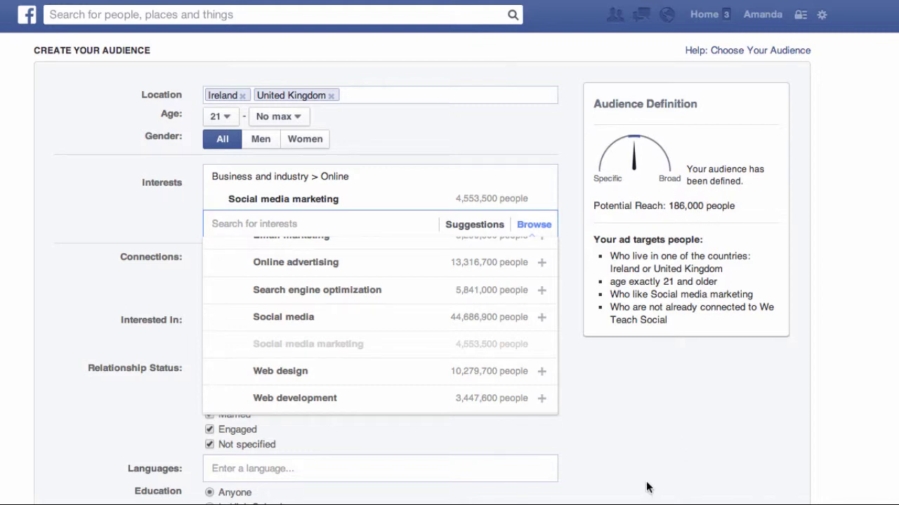
left_click(646, 423)
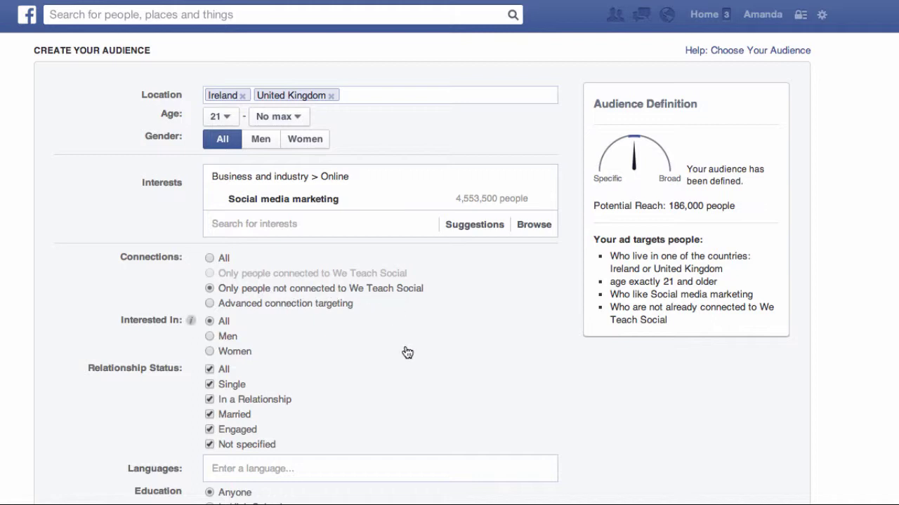
Add the Small Business Owners category under Job Status to the audience
scroll(407, 352, "down", 2)
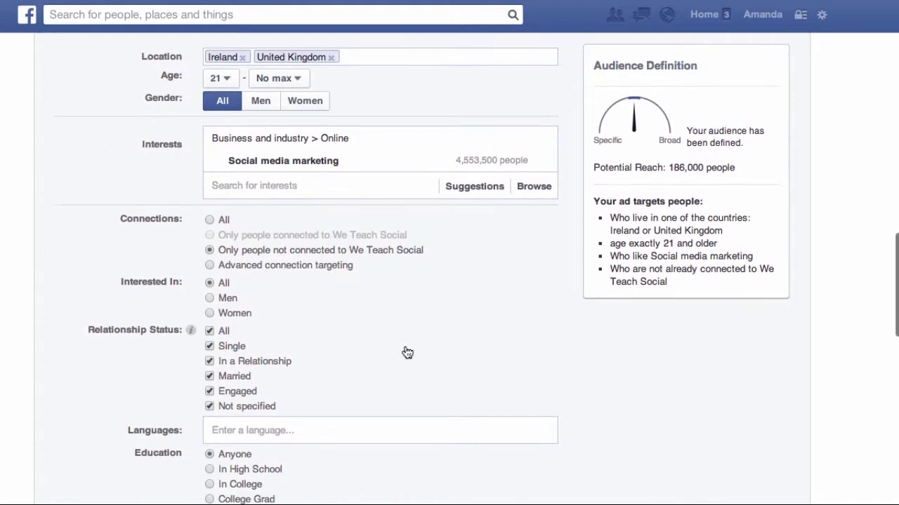
scroll(407, 352, "down", 1)
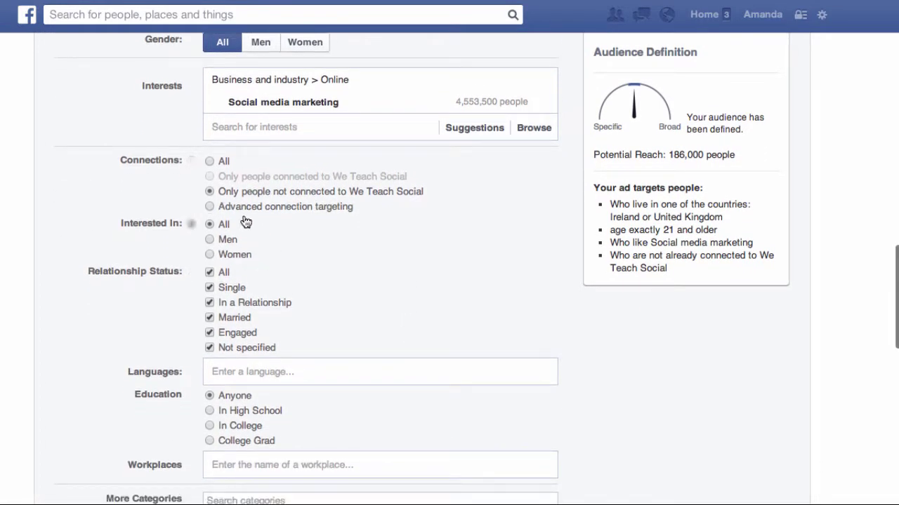
scroll(346, 270, "down", 1)
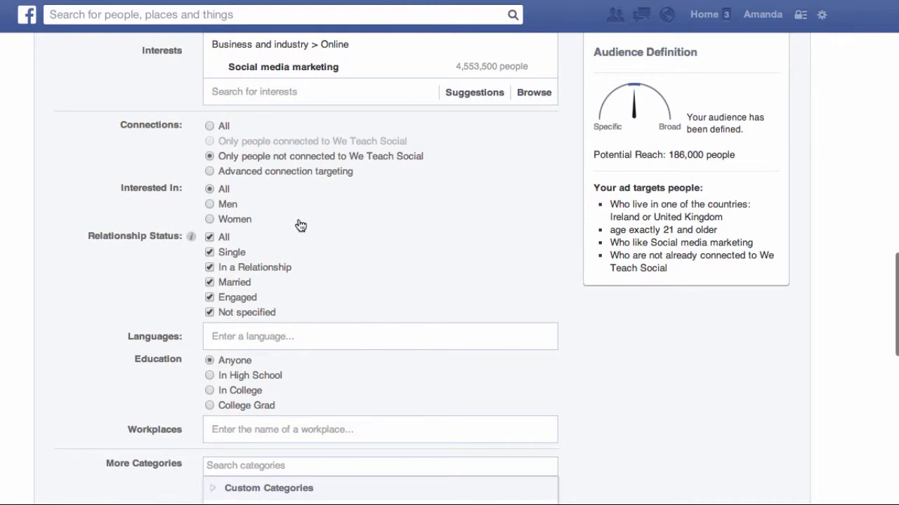
scroll(298, 383, "down", 1)
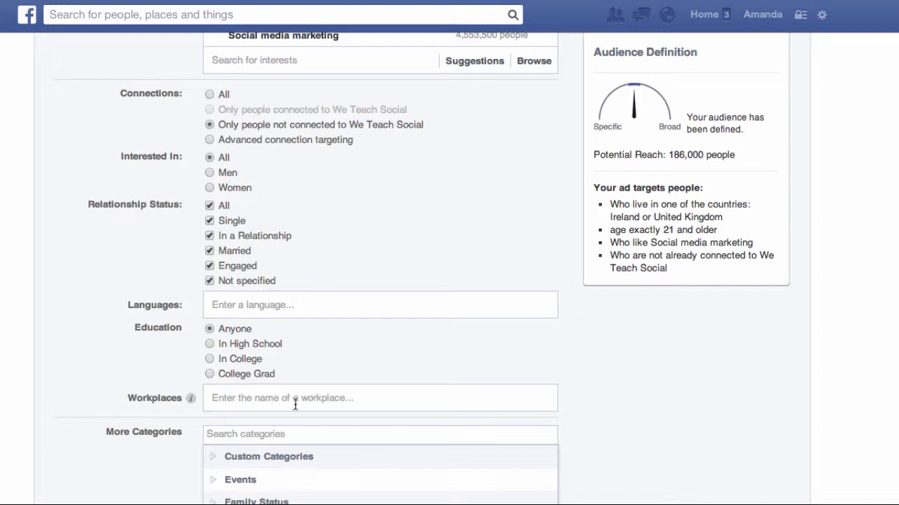
scroll(324, 403, "down", 2)
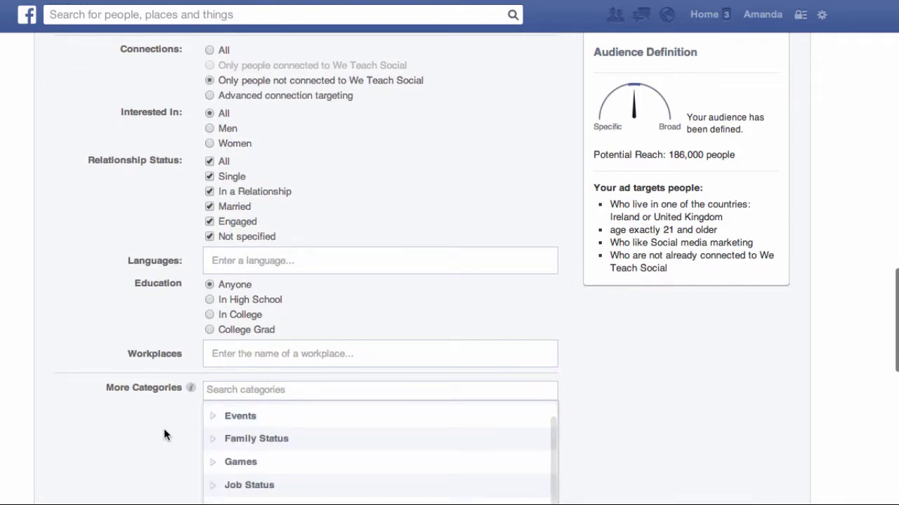
scroll(164, 428, "down", 1)
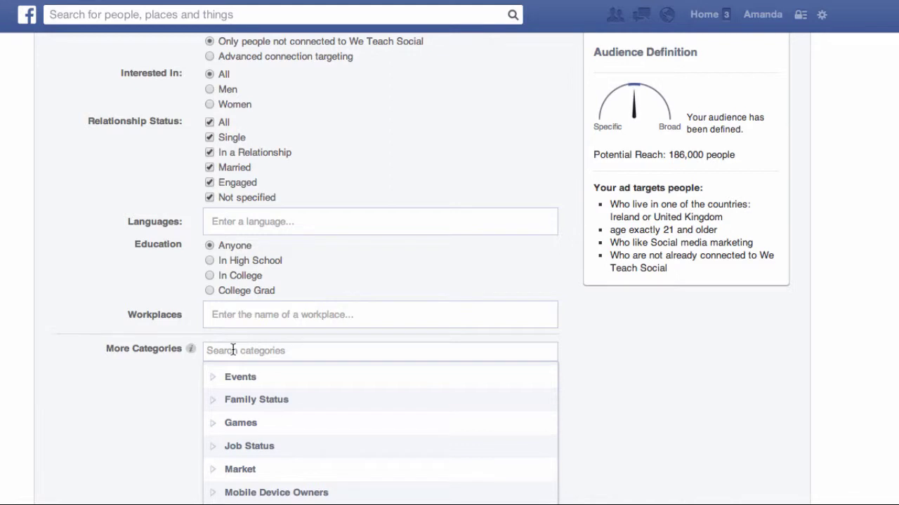
scroll(231, 344, "down", 1)
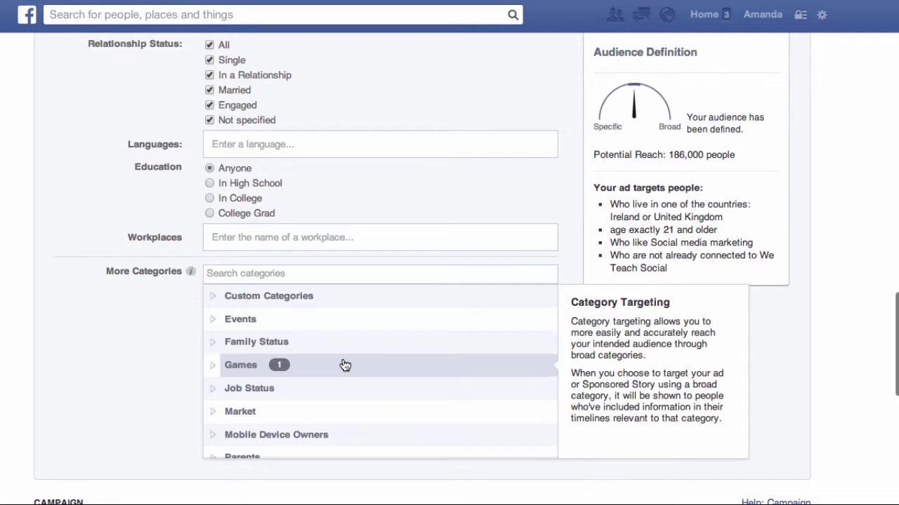
left_click(215, 389)
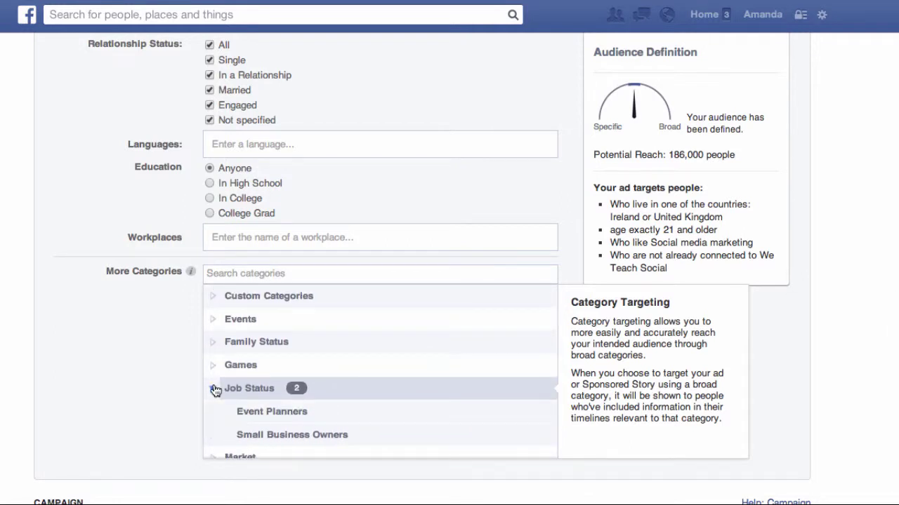
left_click(253, 434)
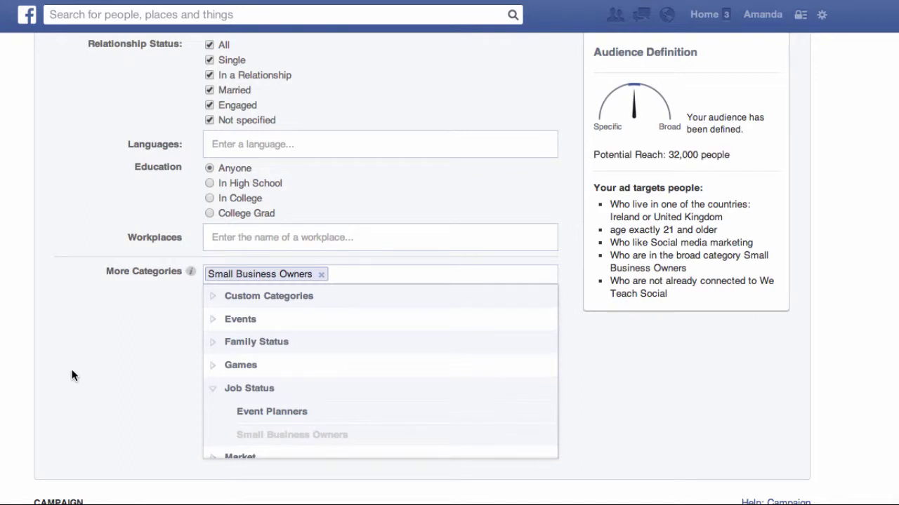
scroll(680, 412, "down", 5)
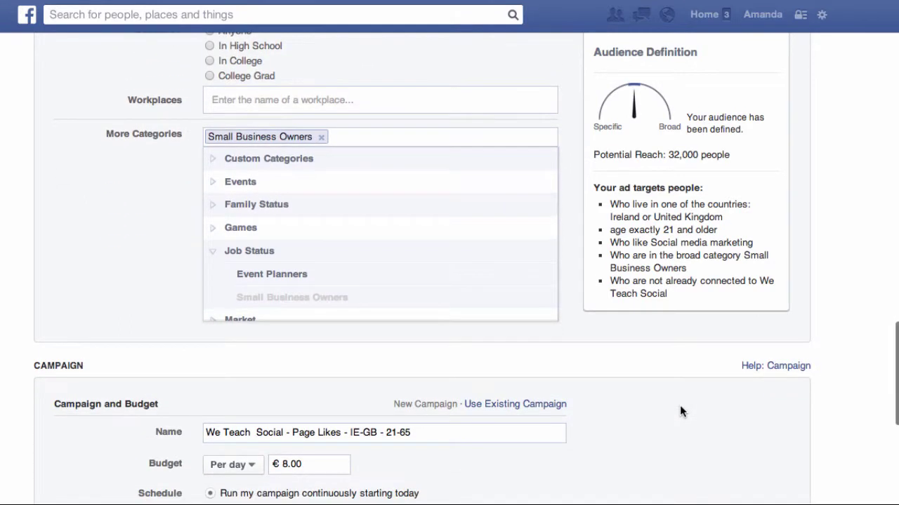
Rename the campaign 'We Teach Social - Page Likes - January 2014 Competition - SME owners'
scroll(679, 411, "down", 3)
scroll(679, 412, "down", 2)
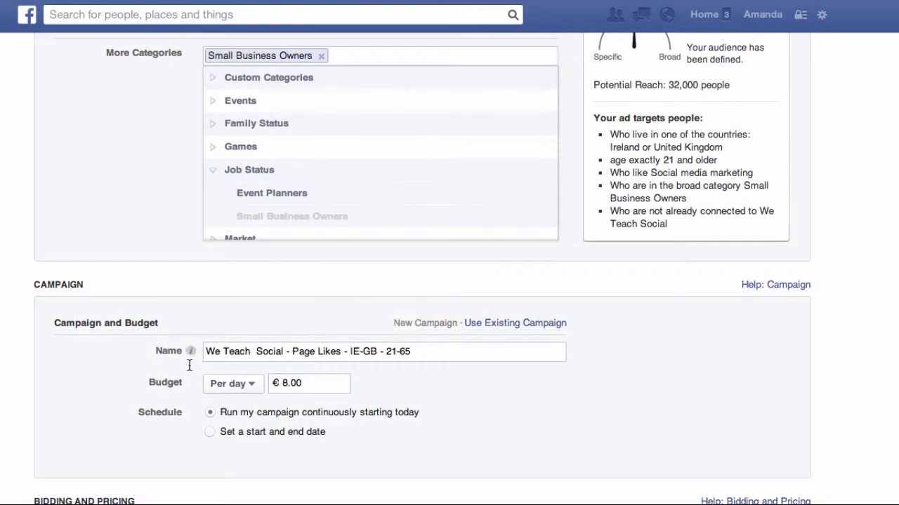
mouse_move(186, 356)
left_click_drag(350, 352, 412, 353)
type("Jan")
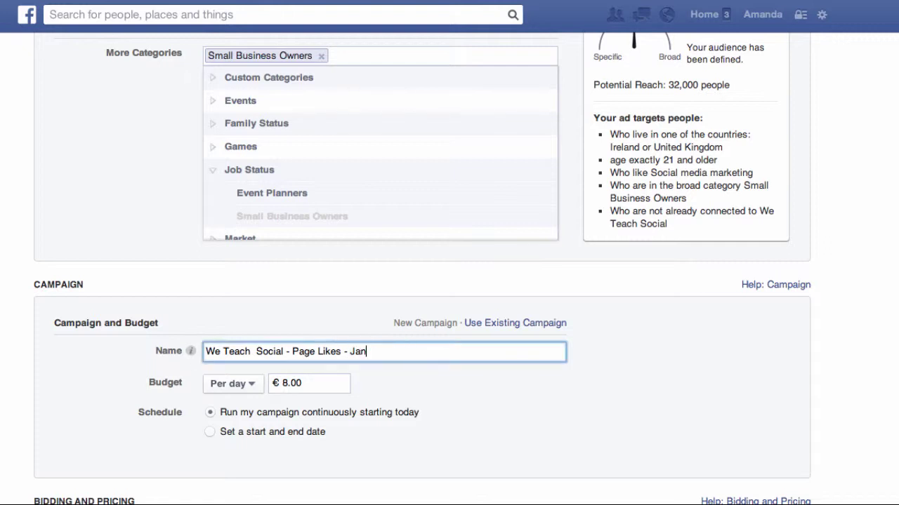
type("uary 2014 Competiu")
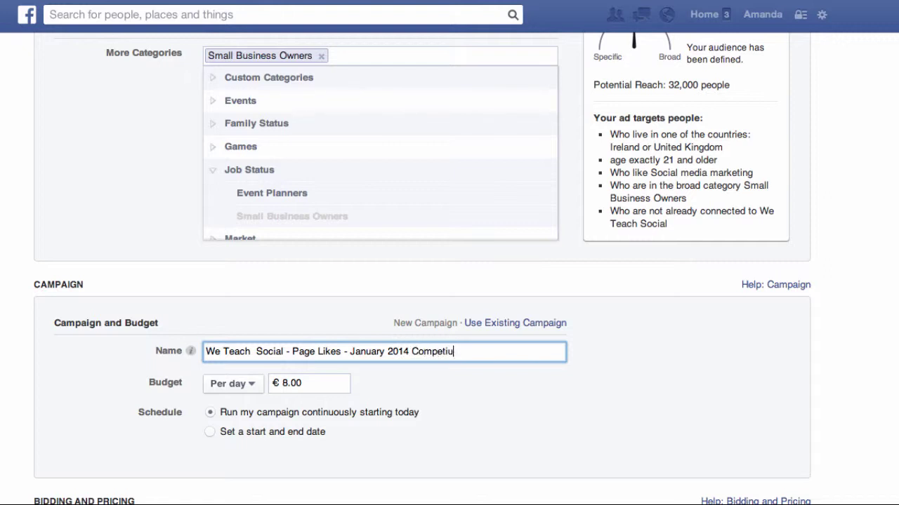
key("BackSpace")
key("BackSpace")
type("tion")
type("- SME owners")
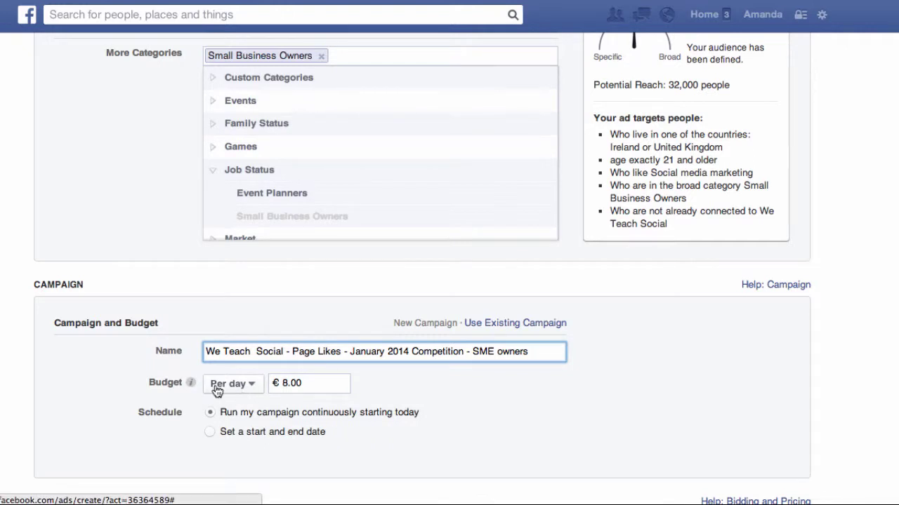
left_click(244, 390)
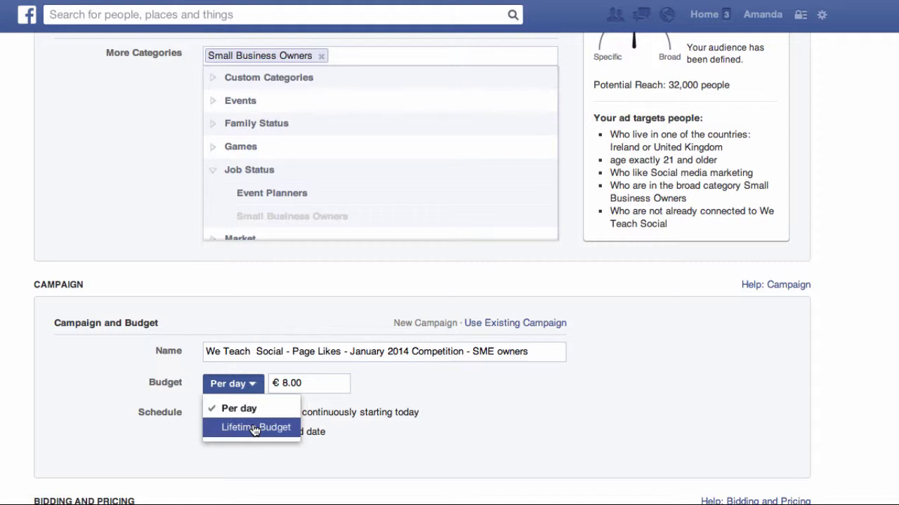
Switch the budget from 280.00 per day to a €70.00 lifetime budget
left_click(254, 428)
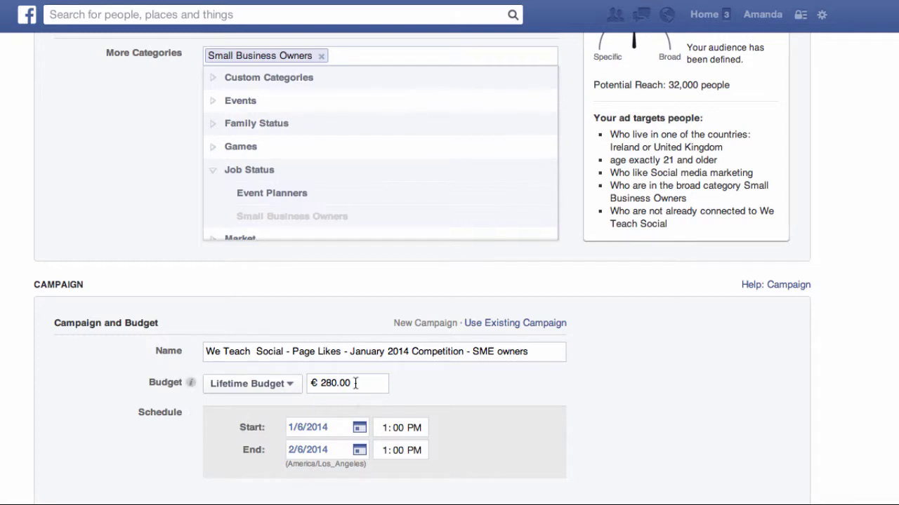
left_click_drag(351, 383, 318, 380)
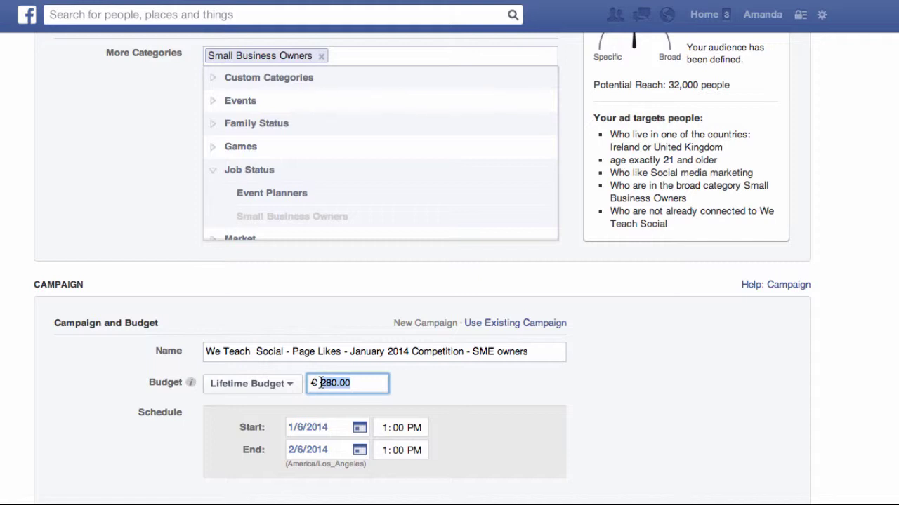
type("70")
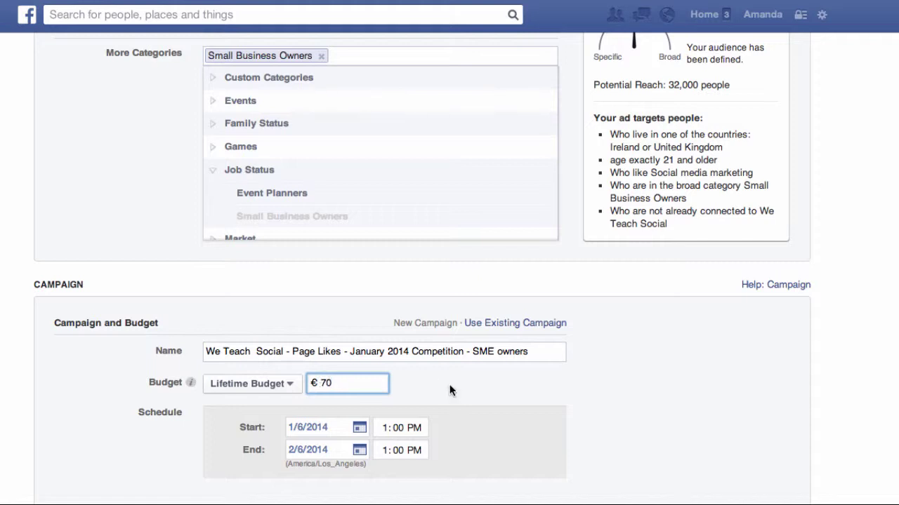
left_click(455, 377)
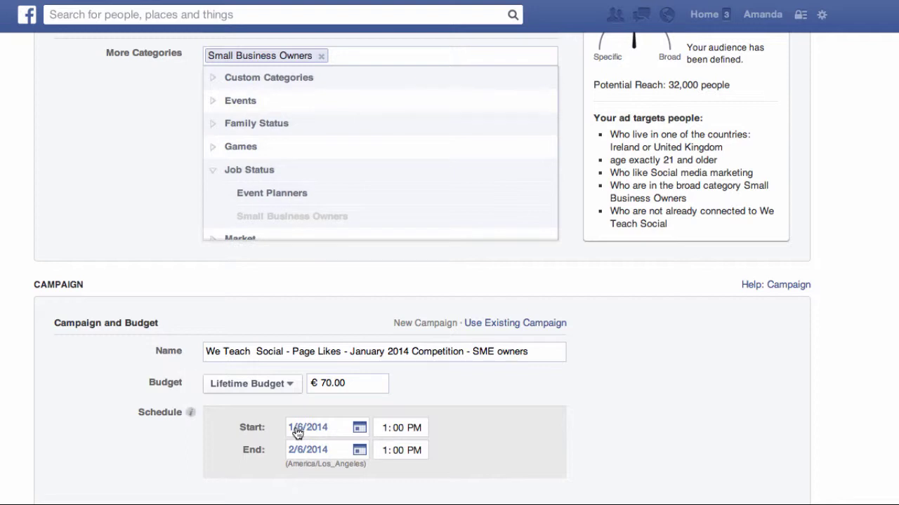
left_click(361, 427)
Schedule the campaign to run from 1/8/2014 to 2/14/2014
scroll(360, 428, "down", 2)
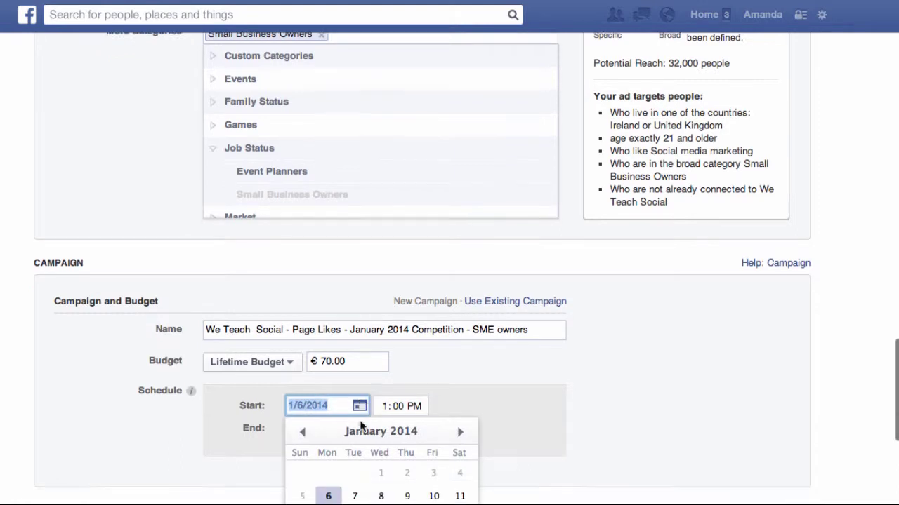
left_click(382, 470)
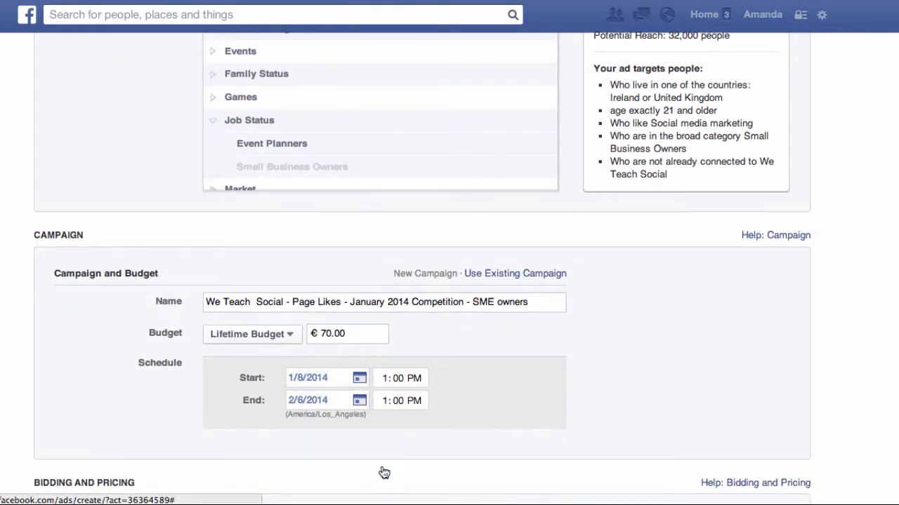
left_click(358, 403)
scroll(356, 401, "down", 5)
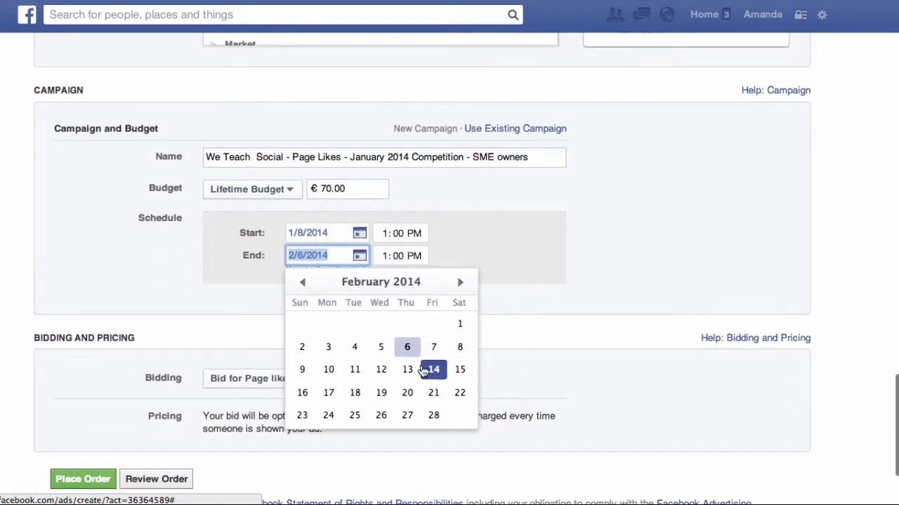
left_click(434, 370)
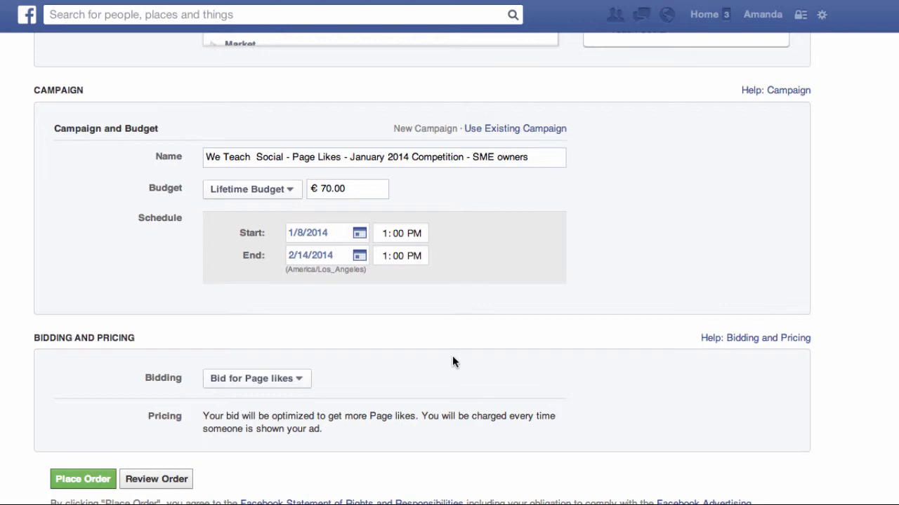
Bring up the order summary for review before placing the order
scroll(452, 360, "down", 3)
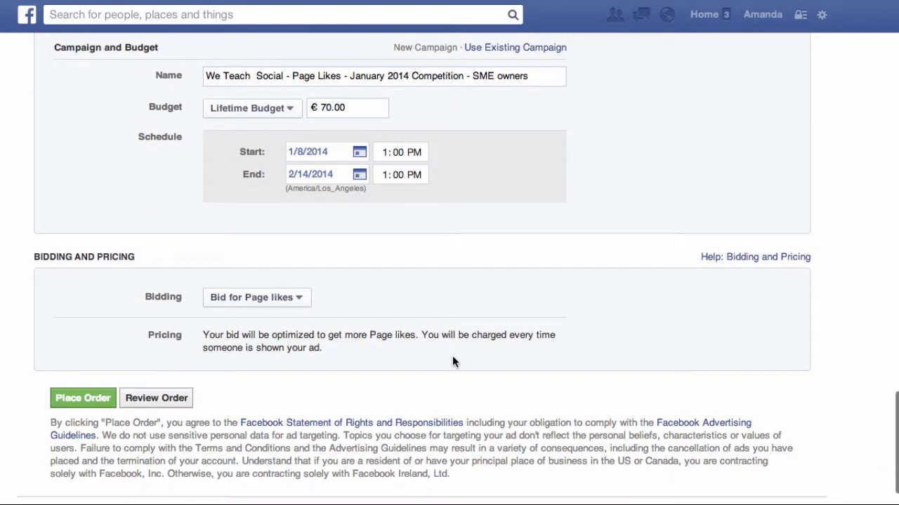
scroll(452, 361, "down", 1)
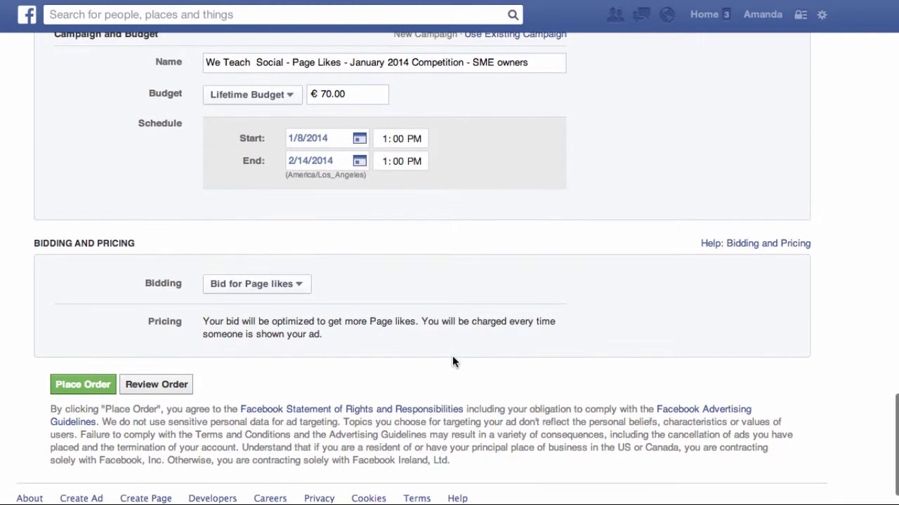
left_click(157, 385)
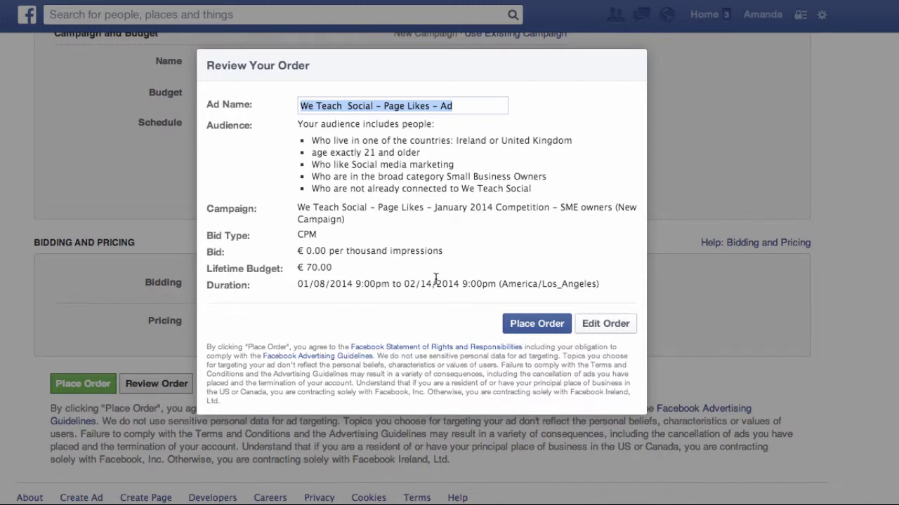